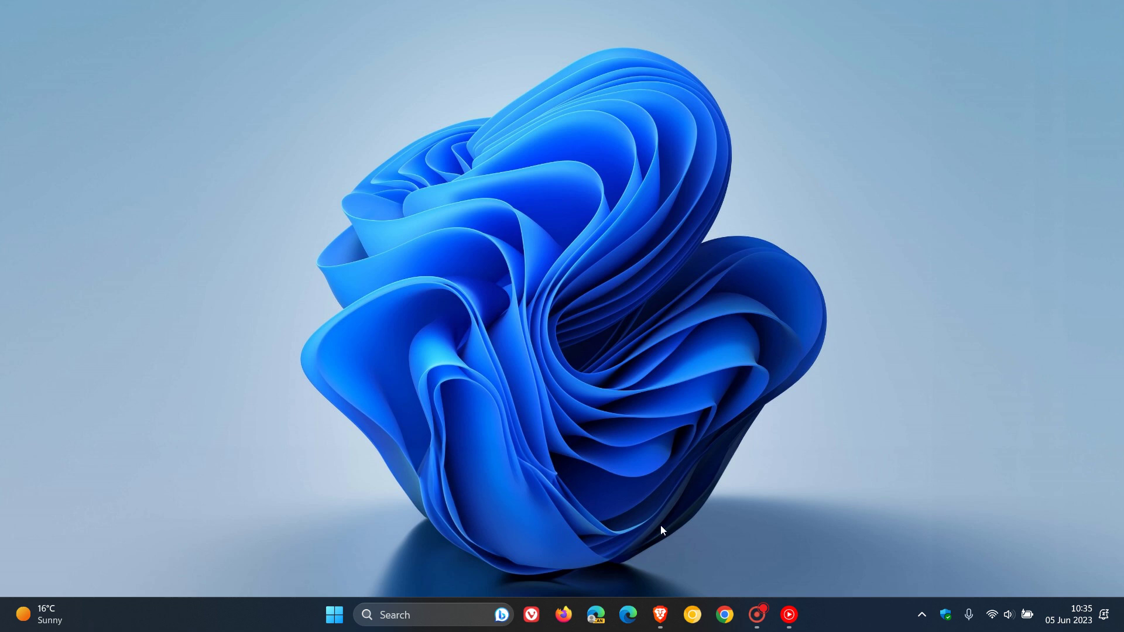
# Restore the browser with the WSA 2305 discussion and review the Full Release Notes list
pyautogui.click(659, 615)
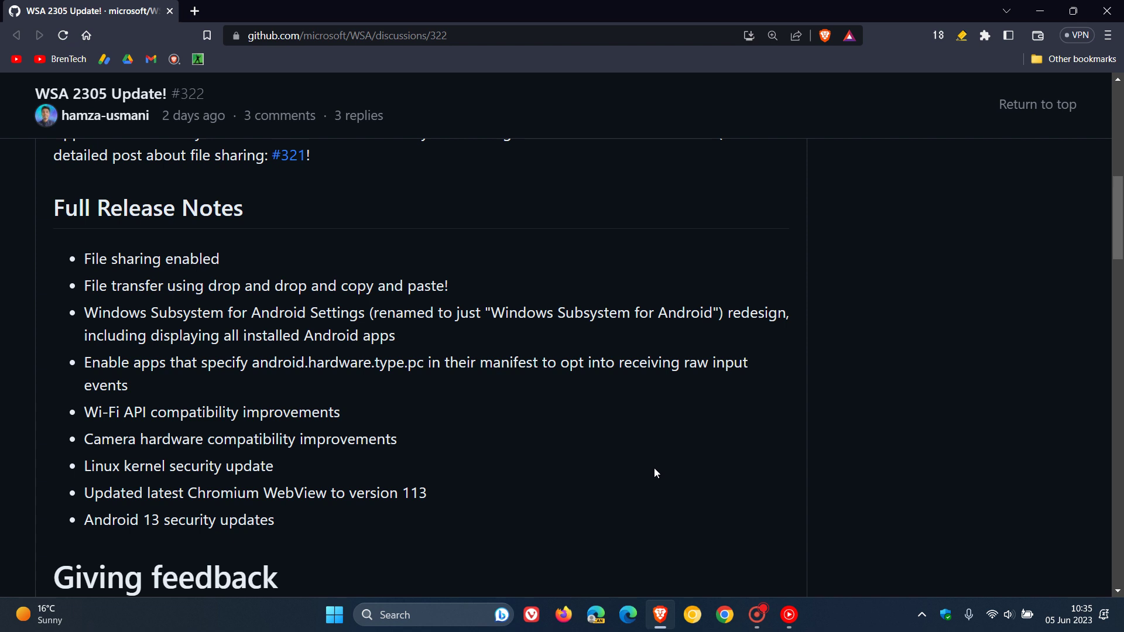
pyautogui.click(275, 255)
pyautogui.moveTo(208, 286); pyautogui.dragTo(241, 286)
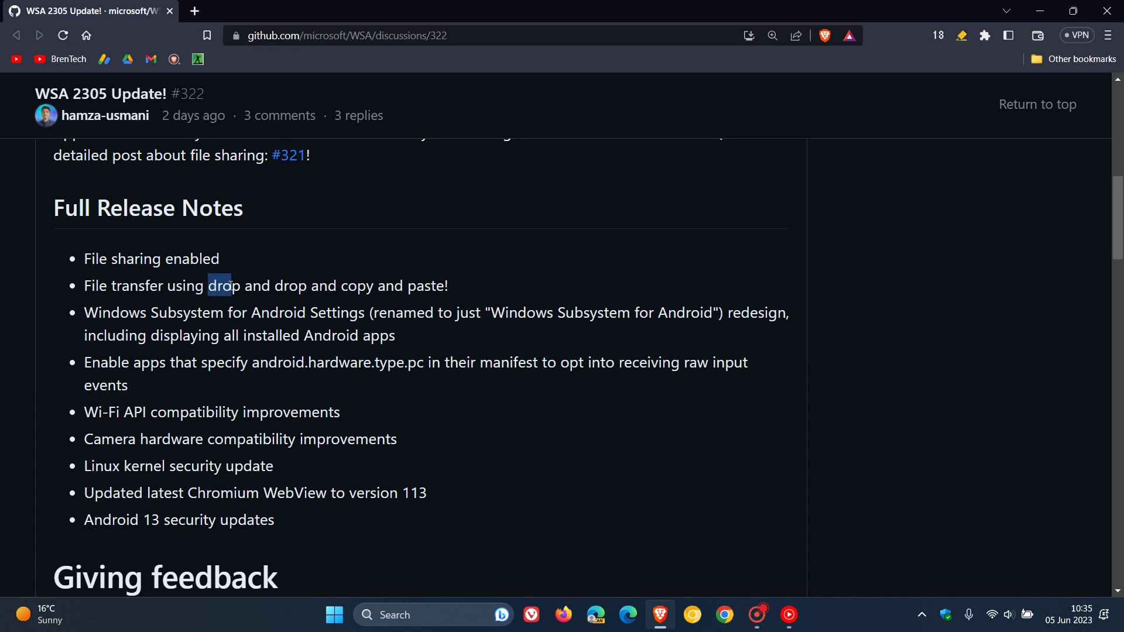
pyautogui.click(580, 263)
pyautogui.click(454, 330)
pyautogui.click(454, 331)
pyautogui.moveTo(491, 314); pyautogui.dragTo(716, 314)
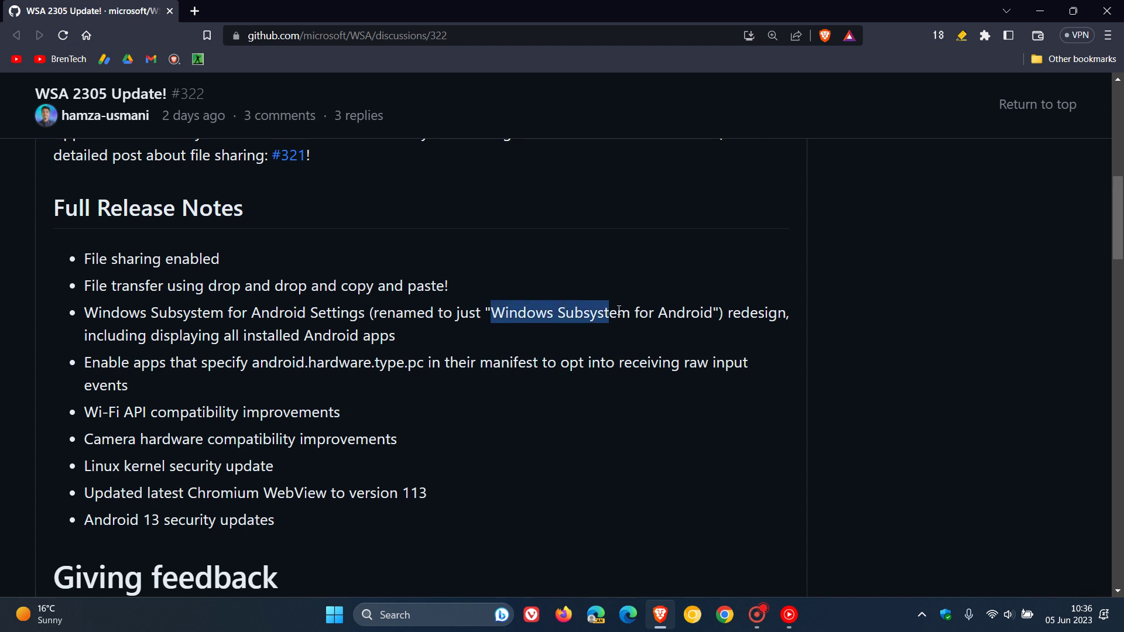
pyautogui.click(879, 362)
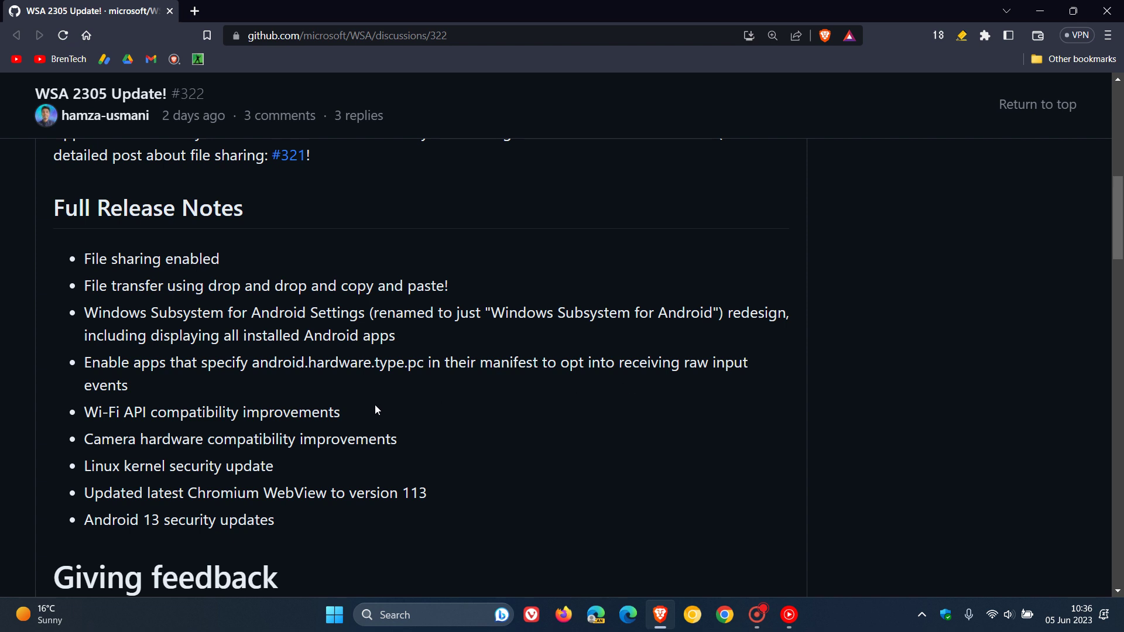
pyautogui.click(447, 433)
# Minimize the browser so only the Windows desktop shows
pyautogui.click(1046, 11)
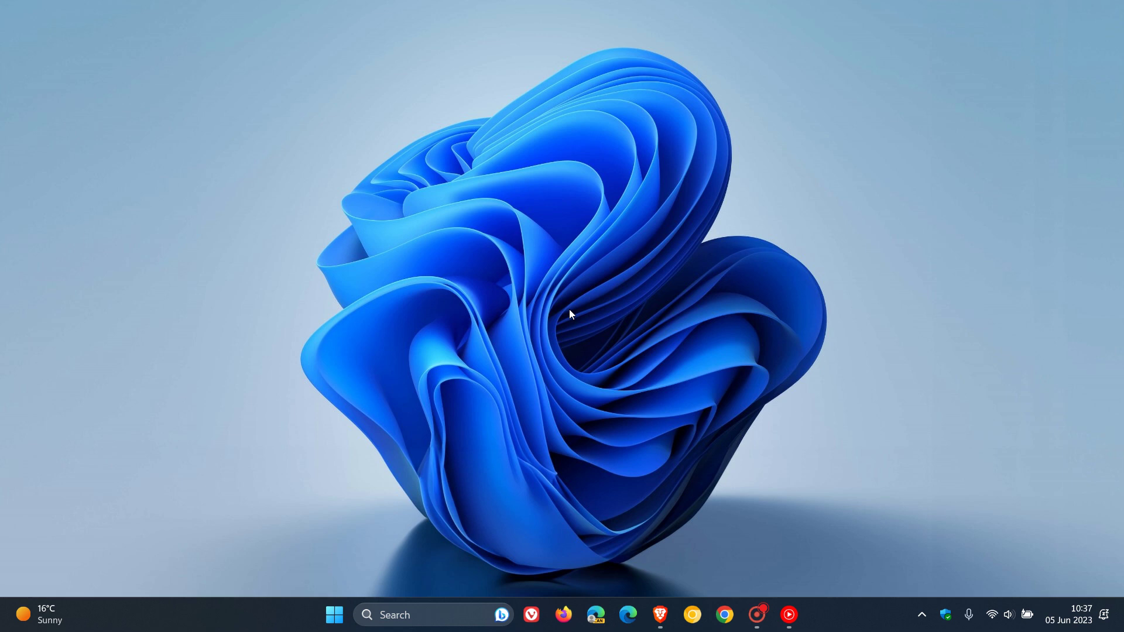